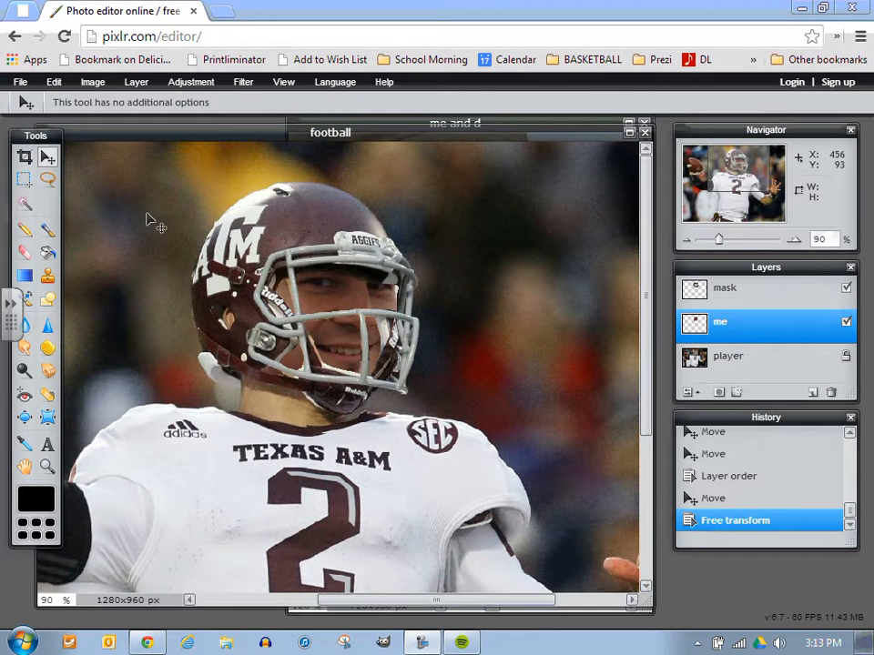
Step: Set the brightness of the "me" face layer to 27 and its contrast to 27
{"action": "left_click_drag", "start_coordinate": [722, 238], "coordinate": [728, 239]}
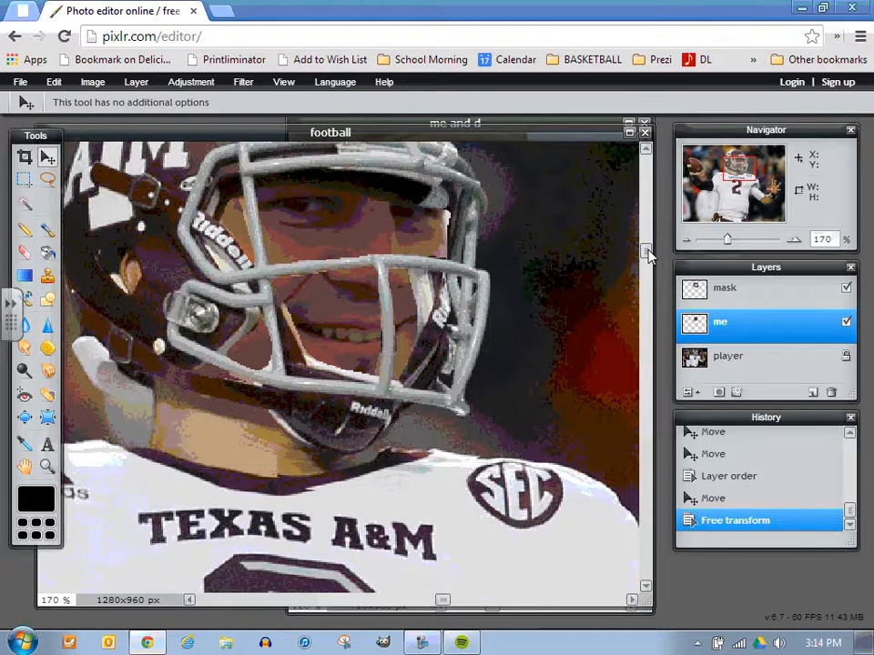
{"action": "left_click_drag", "start_coordinate": [648, 245], "coordinate": [650, 231]}
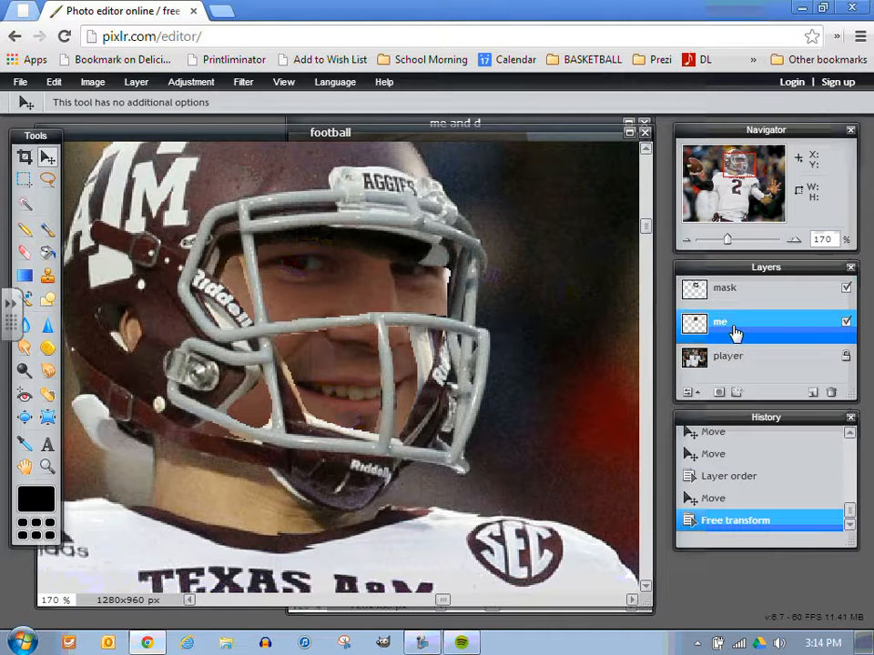
{"action": "left_click", "coordinate": [193, 84]}
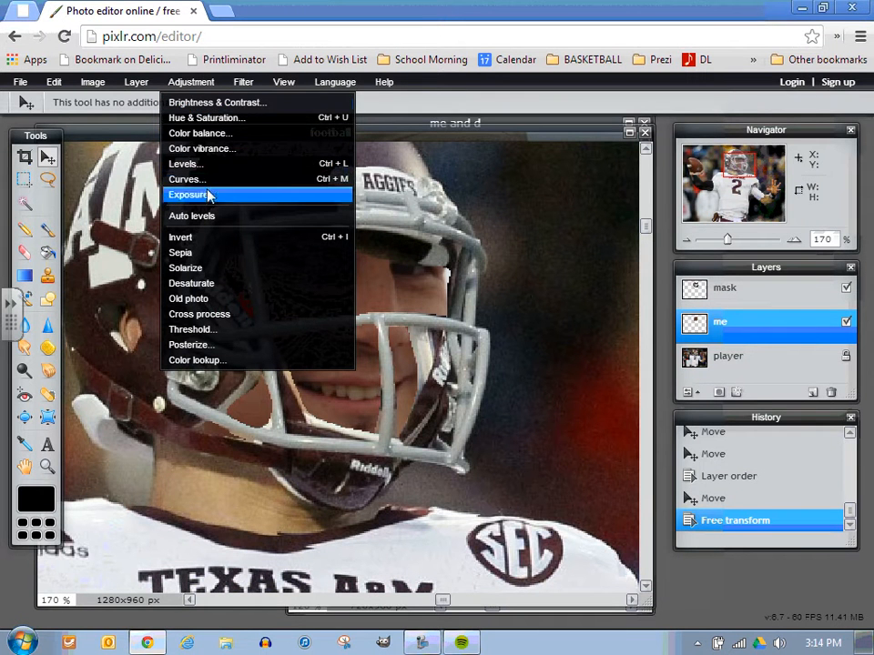
{"action": "left_click", "coordinate": [201, 103]}
{"action": "left_click_drag", "start_coordinate": [455, 290], "coordinate": [480, 377]}
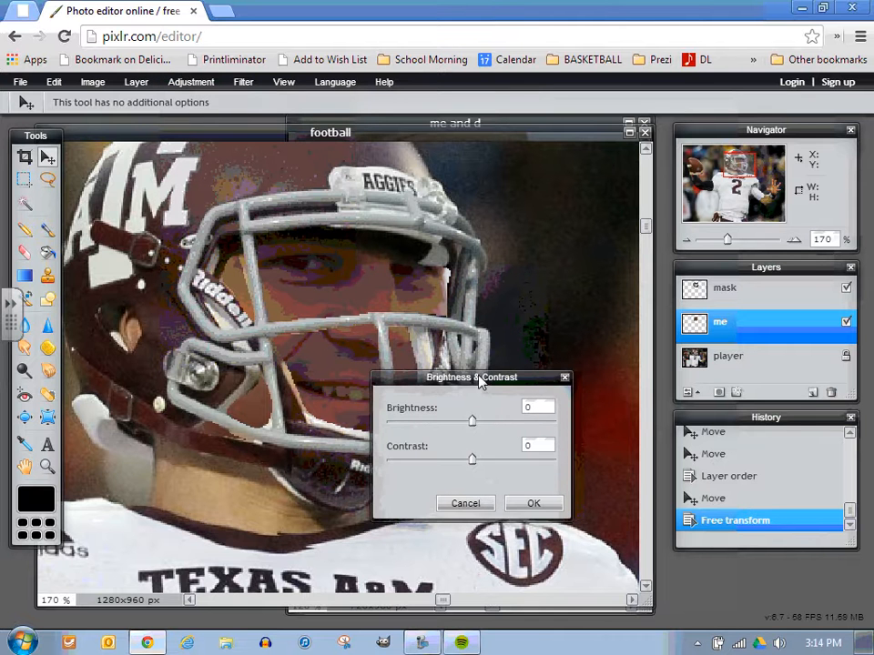
{"action": "left_click_drag", "start_coordinate": [474, 423], "coordinate": [447, 466]}
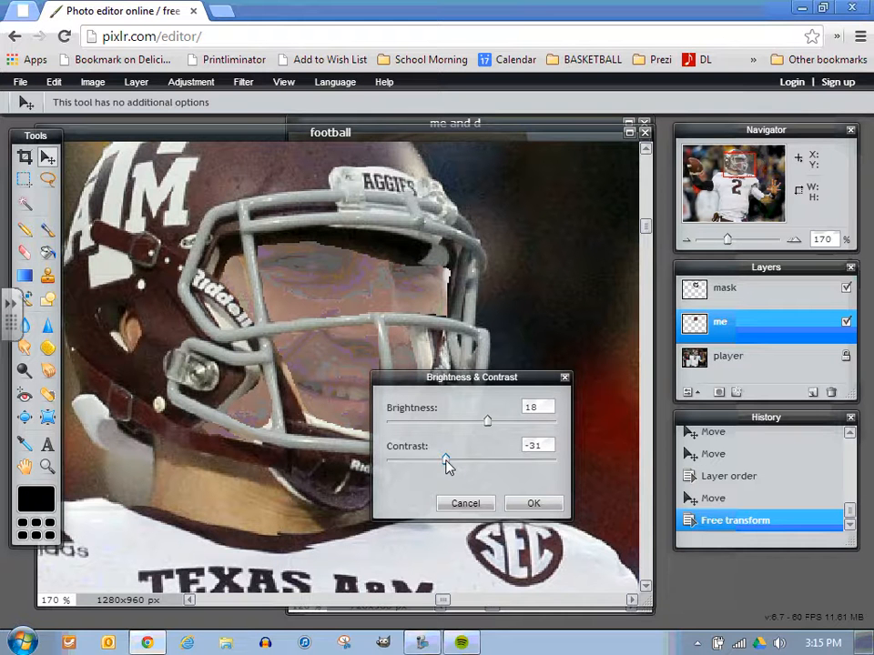
{"action": "left_click_drag", "start_coordinate": [447, 466], "coordinate": [521, 469]}
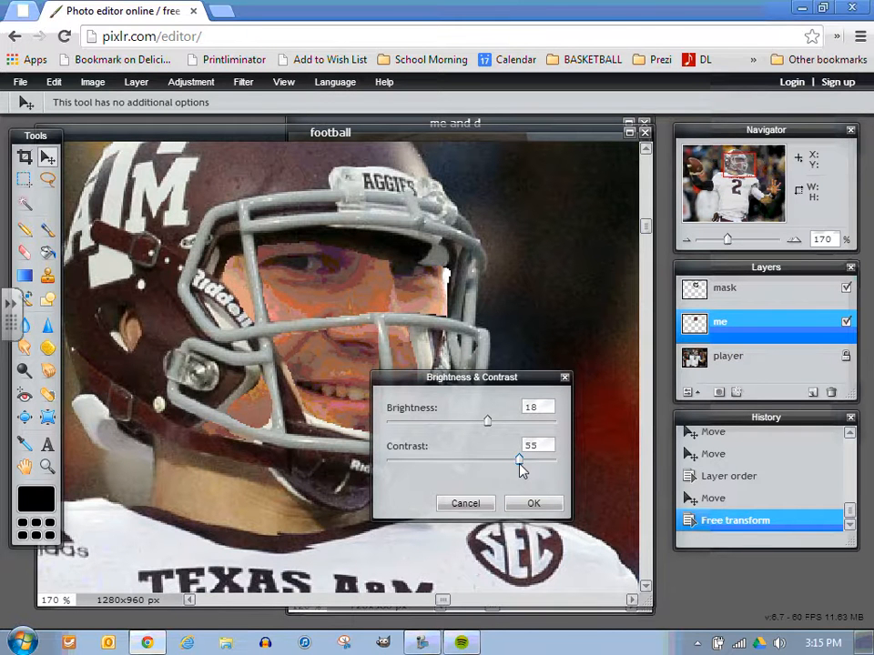
{"action": "mouse_move", "coordinate": [487, 425]}
{"action": "left_mouse_down"}
{"action": "mouse_move", "coordinate": [474, 425]}
{"action": "mouse_move", "coordinate": [496, 426]}
{"action": "left_mouse_up"}
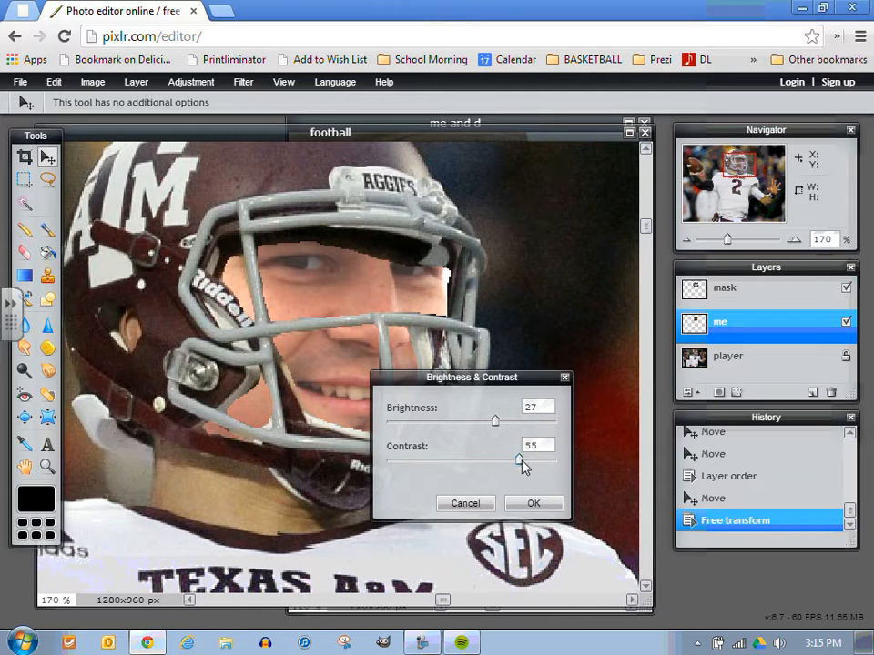
{"action": "left_click_drag", "start_coordinate": [523, 466], "coordinate": [494, 467]}
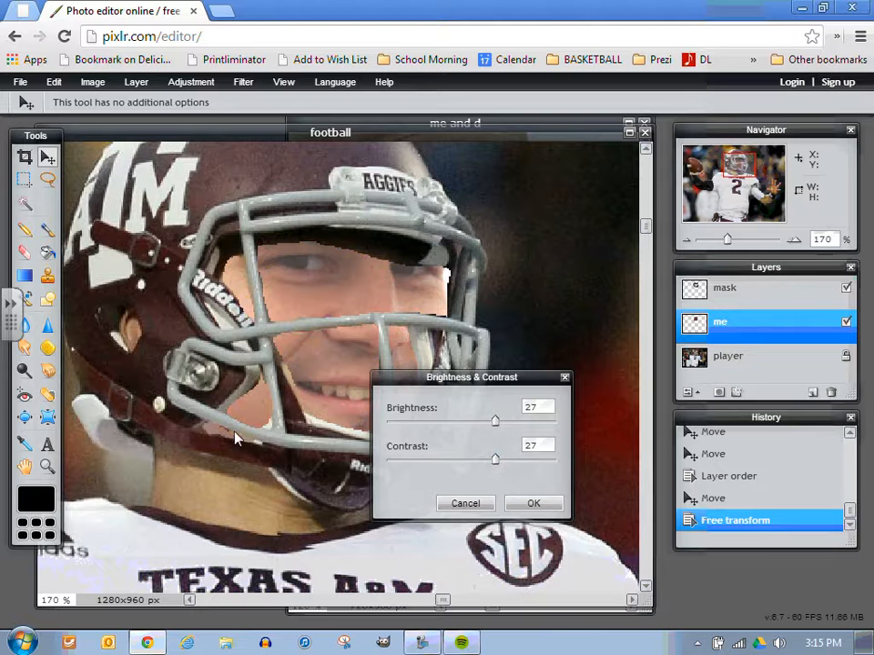
{"action": "left_click", "coordinate": [534, 505]}
Step: Shift the hue of the "me" face layer to 25 with a Hue & Saturation adjustment
{"action": "left_click", "coordinate": [204, 83]}
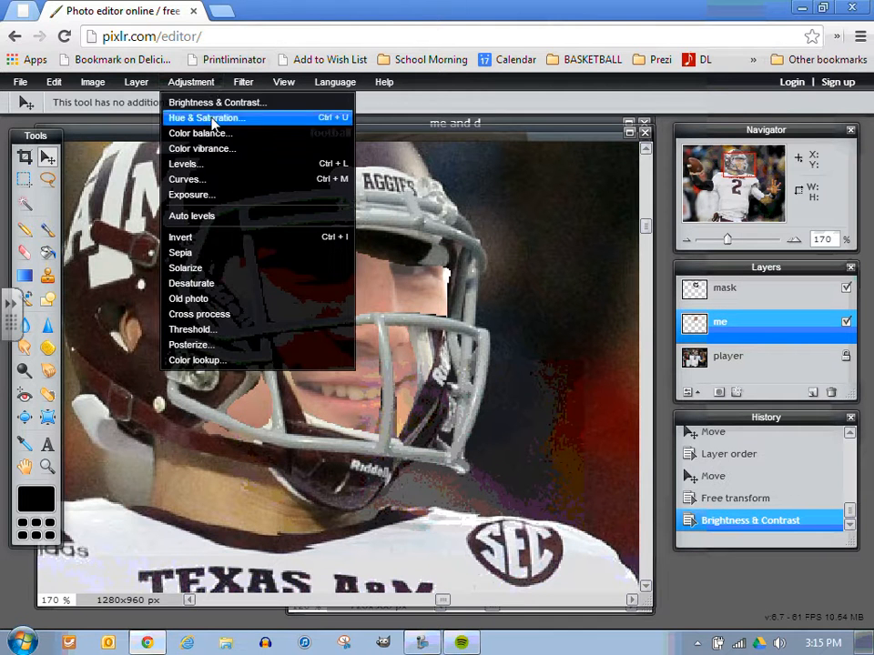
{"action": "left_click", "coordinate": [212, 119]}
{"action": "left_click_drag", "start_coordinate": [460, 353], "coordinate": [531, 297]}
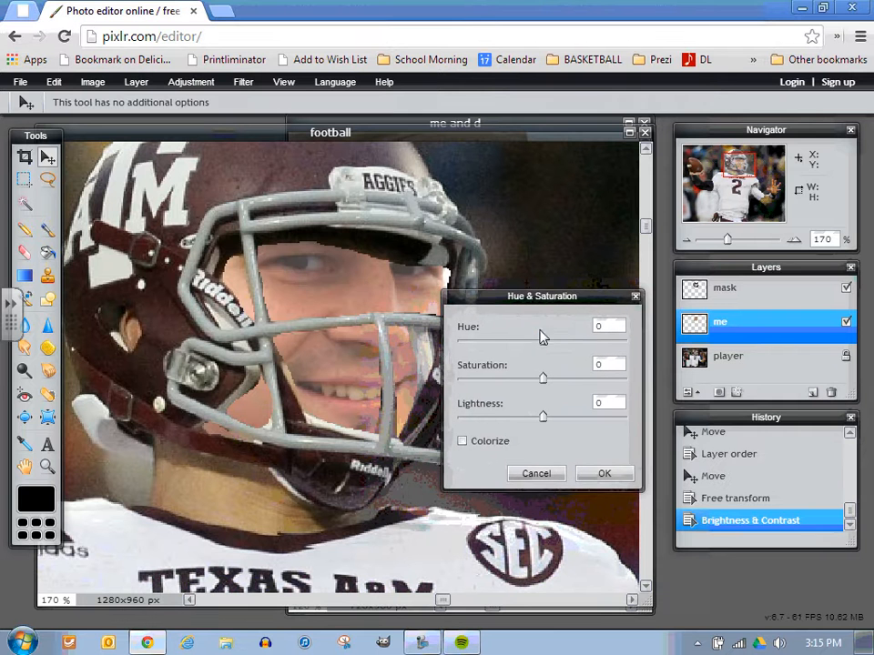
{"action": "left_click_drag", "start_coordinate": [543, 342], "coordinate": [557, 359]}
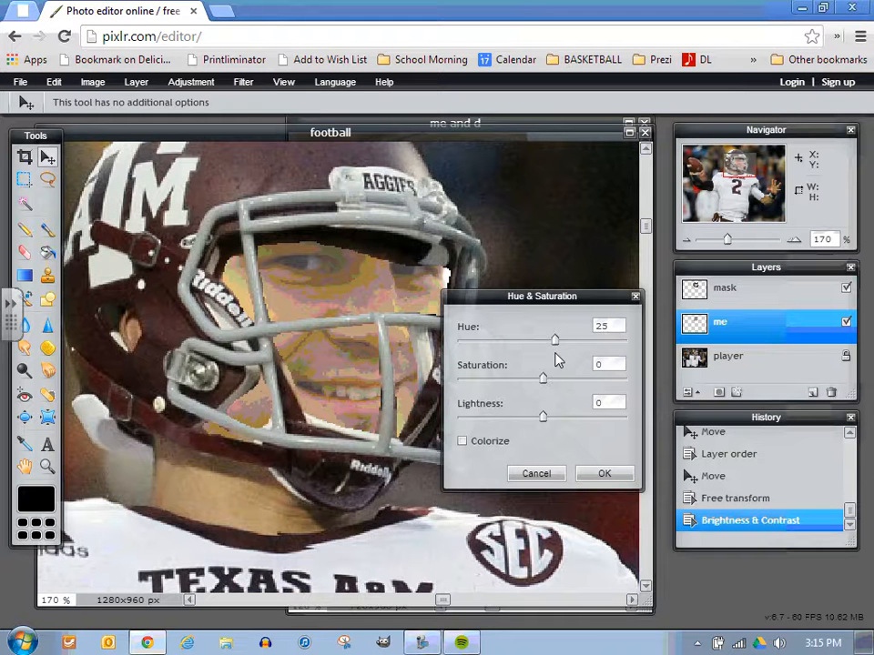
{"action": "left_click", "coordinate": [605, 473]}
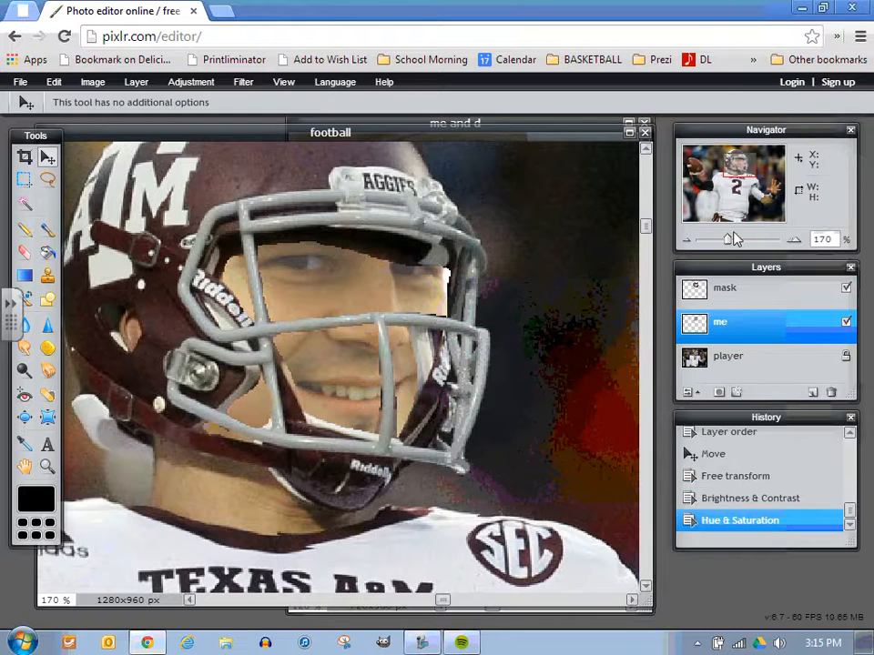
Step: Try a slight negative hue shift on the whole player layer and cancel the adjustment
{"action": "mouse_move", "coordinate": [727, 240]}
{"action": "left_mouse_down"}
{"action": "mouse_move", "coordinate": [710, 251]}
{"action": "mouse_move", "coordinate": [718, 247]}
{"action": "left_mouse_up"}
{"action": "left_click_drag", "start_coordinate": [648, 284], "coordinate": [647, 214]}
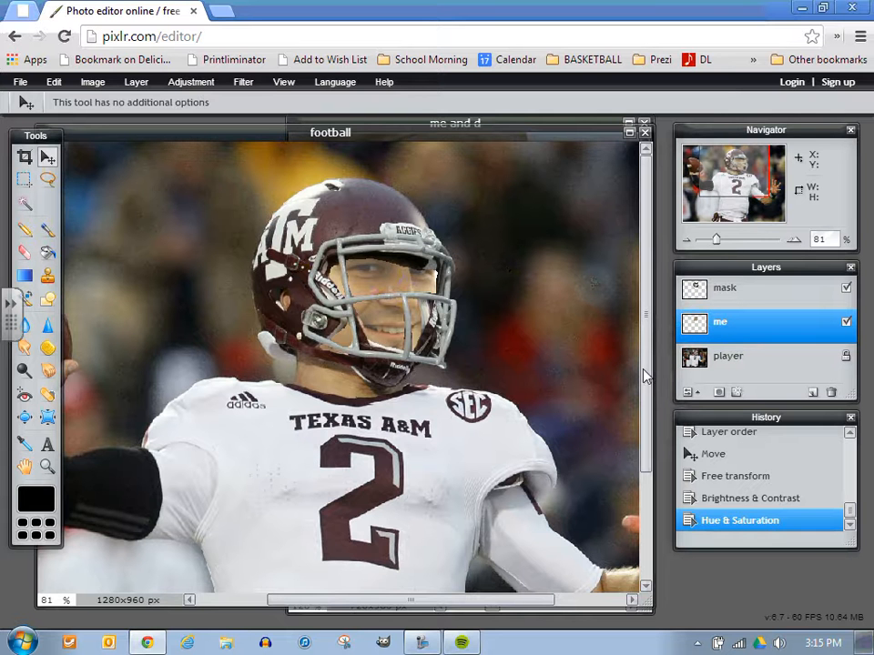
{"action": "left_click_drag", "start_coordinate": [644, 375], "coordinate": [610, 604]}
{"action": "scroll", "coordinate": [655, 326], "scroll_direction": "up", "scroll_amount": 3}
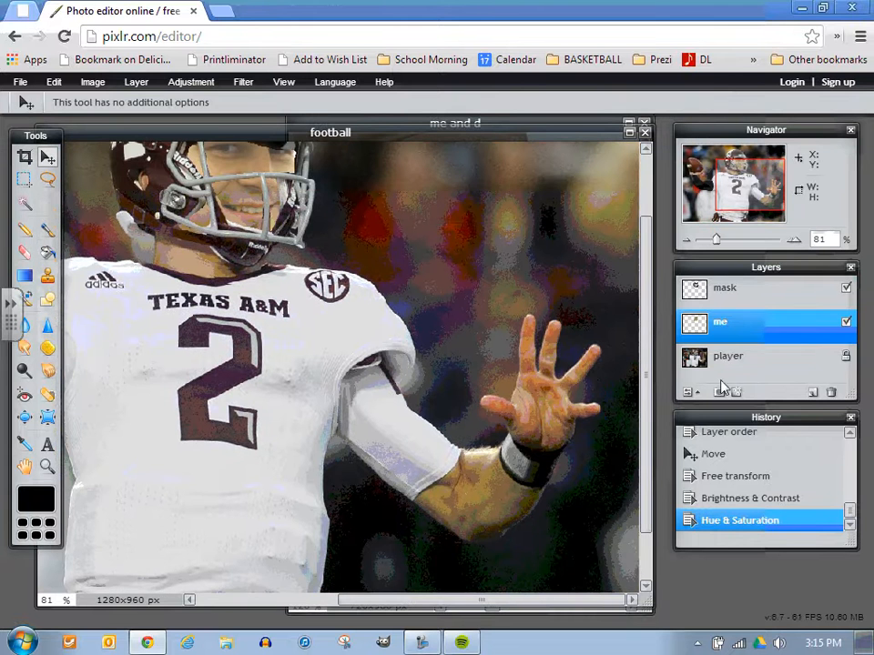
{"action": "left_click", "coordinate": [733, 363]}
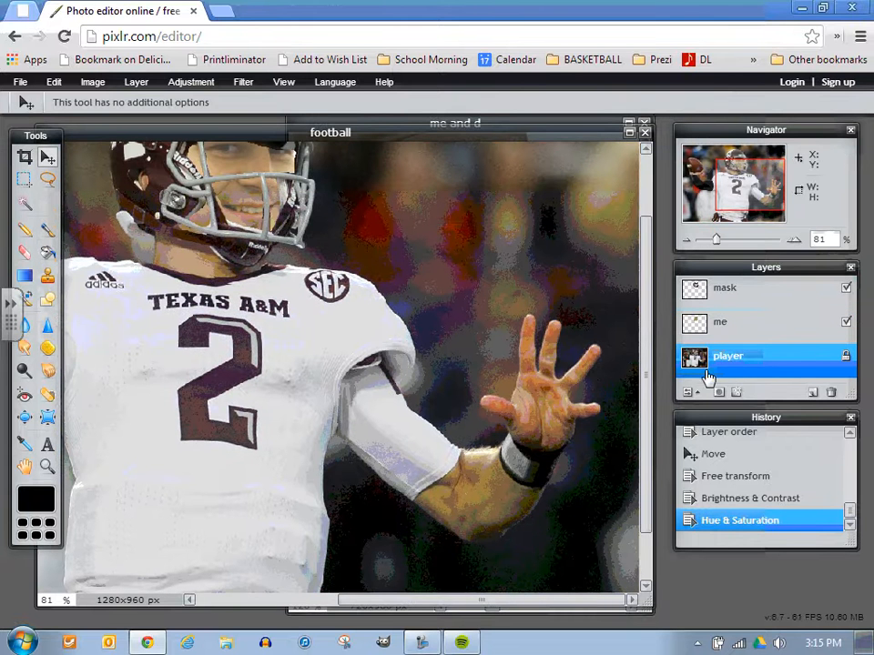
{"action": "left_click", "coordinate": [202, 83]}
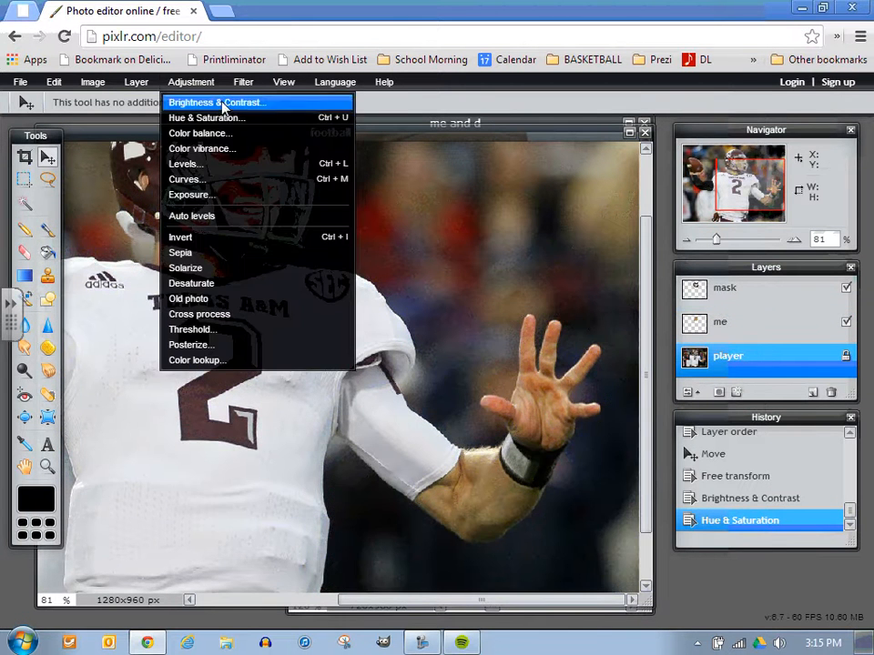
{"action": "left_click", "coordinate": [221, 118]}
{"action": "mouse_move", "coordinate": [547, 343]}
{"action": "left_mouse_down"}
{"action": "mouse_move", "coordinate": [568, 342]}
{"action": "mouse_move", "coordinate": [517, 343]}
{"action": "mouse_move", "coordinate": [559, 345]}
{"action": "mouse_move", "coordinate": [537, 346]}
{"action": "left_mouse_up"}
{"action": "left_click", "coordinate": [550, 475]}
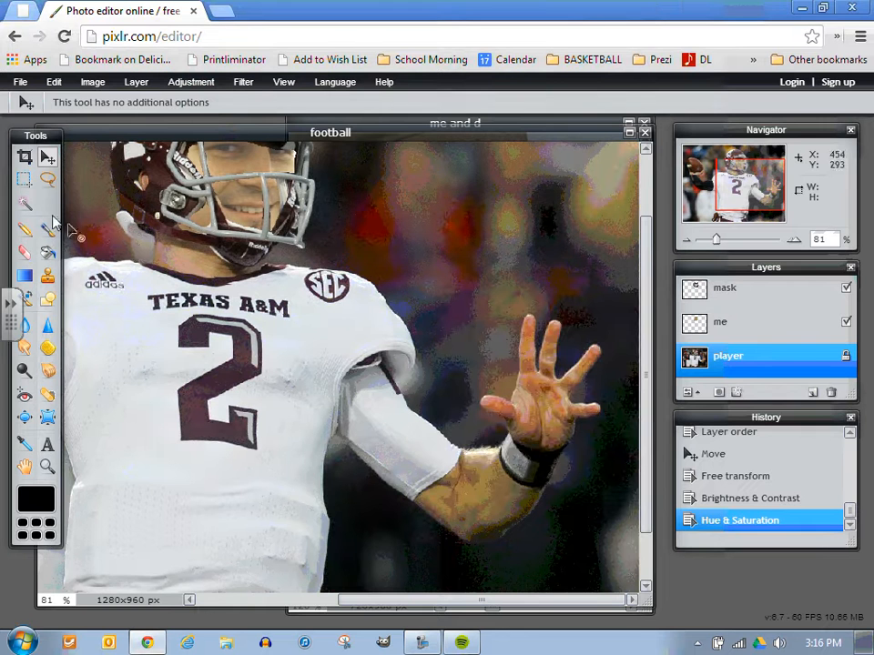
Step: Select the player's bare forearm between the white sleeve and the wristband with a freehand lasso outline
{"action": "left_click", "coordinate": [48, 180]}
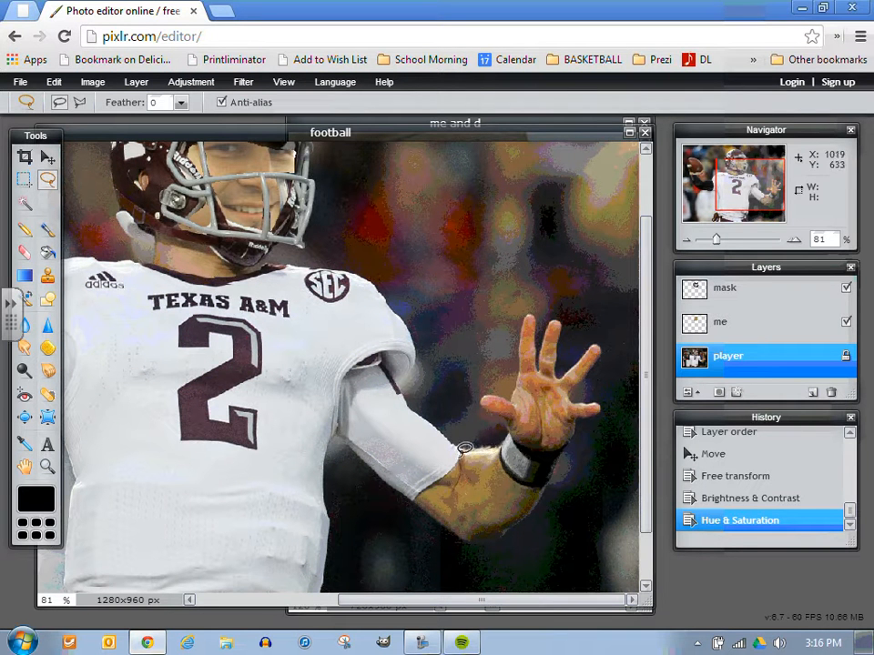
{"action": "mouse_move", "coordinate": [421, 495]}
{"action": "left_mouse_down"}
{"action": "mouse_move", "coordinate": [478, 544]}
{"action": "mouse_move", "coordinate": [510, 532]}
{"action": "mouse_move", "coordinate": [537, 505]}
{"action": "mouse_move", "coordinate": [538, 479]}
{"action": "left_mouse_up"}
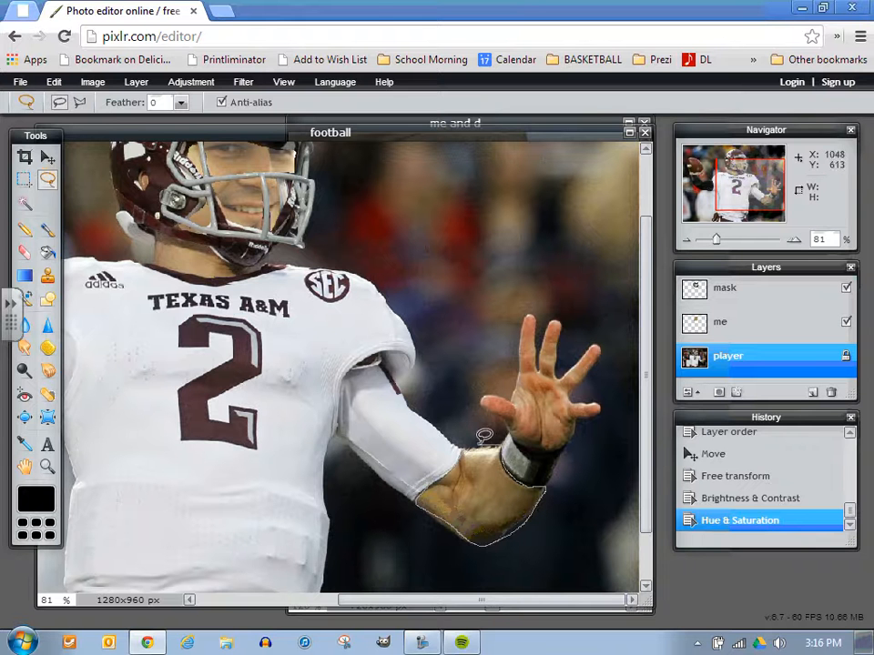
{"action": "left_click_drag", "start_coordinate": [467, 439], "coordinate": [465, 444]}
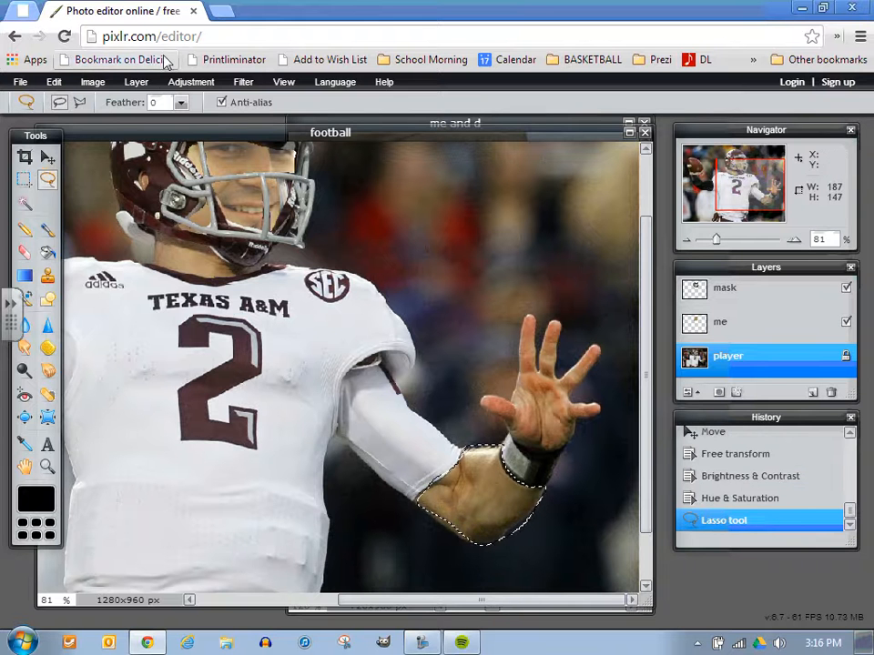
Step: Try darkening the selected forearm to a brightness of -25 and cancel the adjustment
{"action": "left_click", "coordinate": [192, 83]}
{"action": "left_click", "coordinate": [241, 101]}
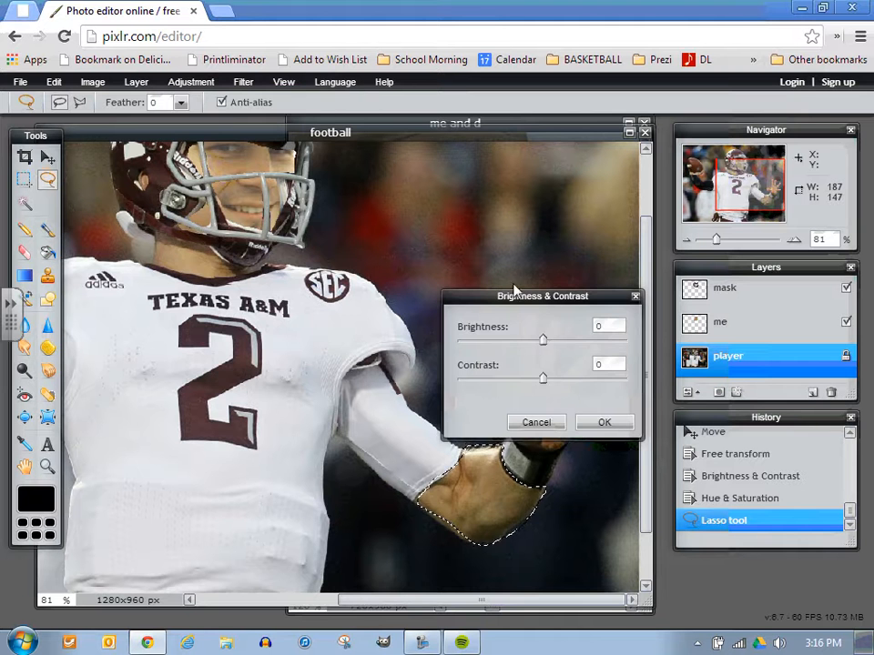
{"action": "left_click_drag", "start_coordinate": [566, 342], "coordinate": [523, 344]}
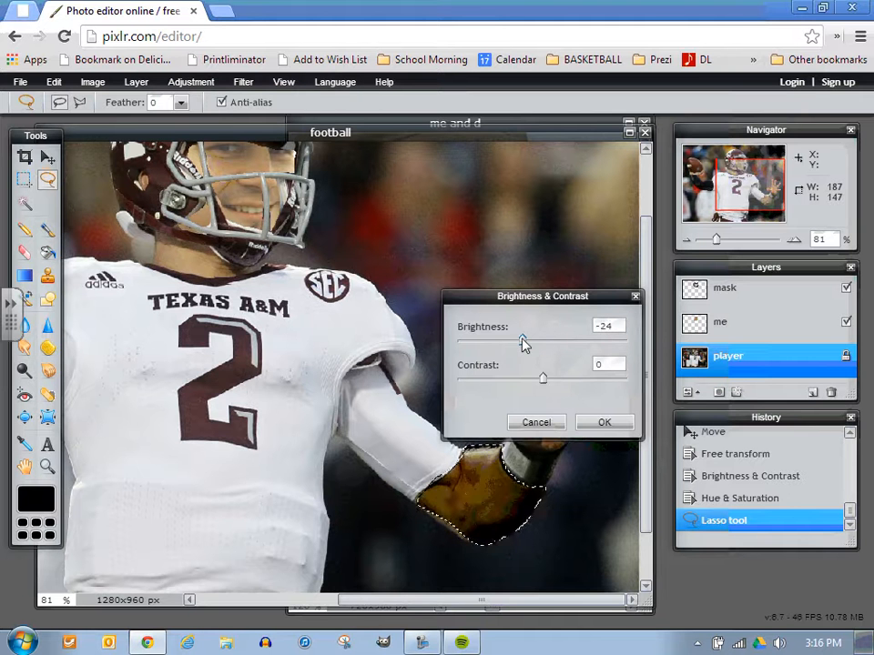
{"action": "left_click_drag", "start_coordinate": [531, 302], "coordinate": [510, 260]}
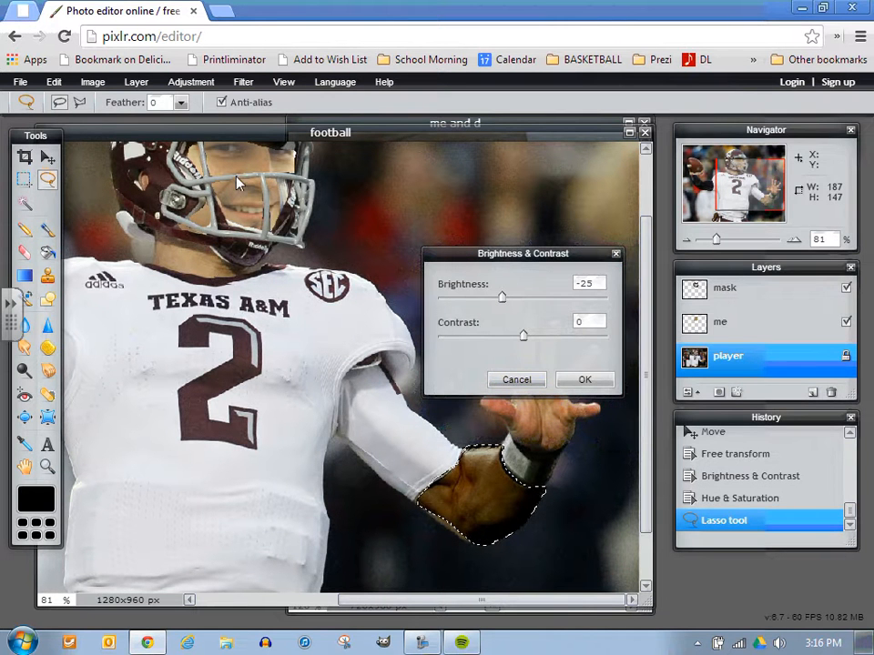
{"action": "left_click", "coordinate": [517, 382]}
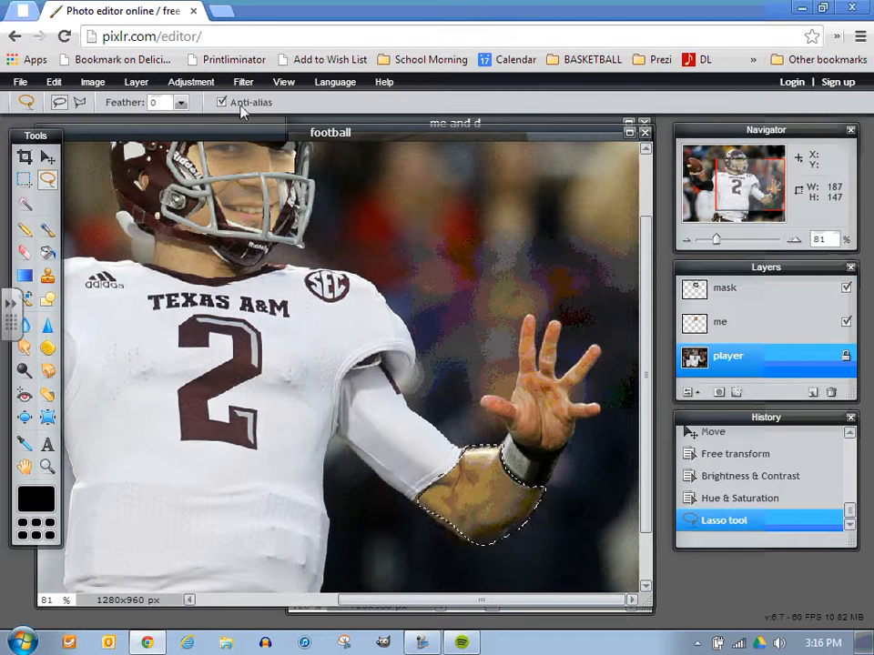
Step: Undo the lasso selection around the forearm
{"action": "left_click", "coordinate": [191, 82]}
{"action": "left_click", "coordinate": [191, 82]}
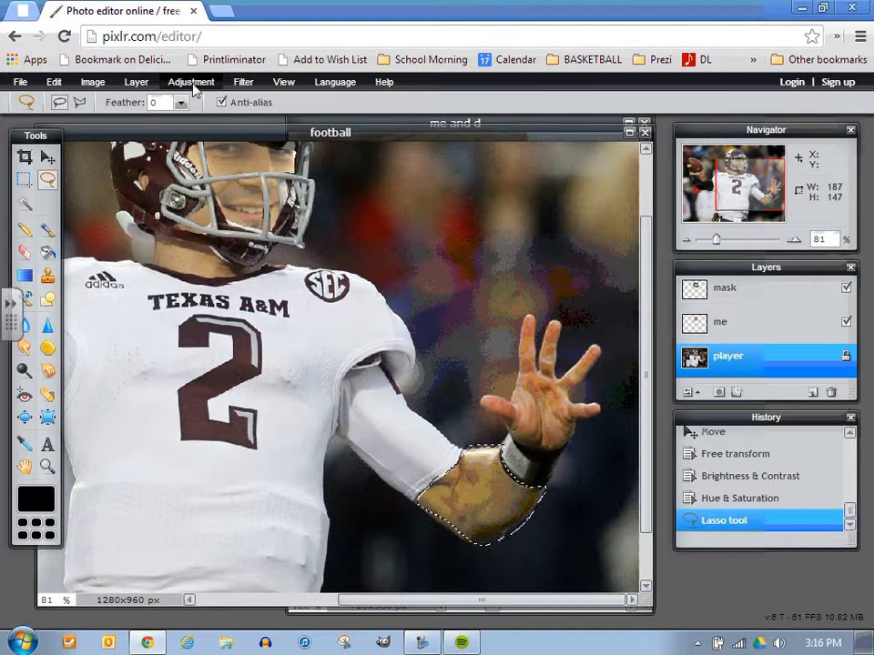
{"action": "left_click_drag", "start_coordinate": [515, 602], "coordinate": [444, 601]}
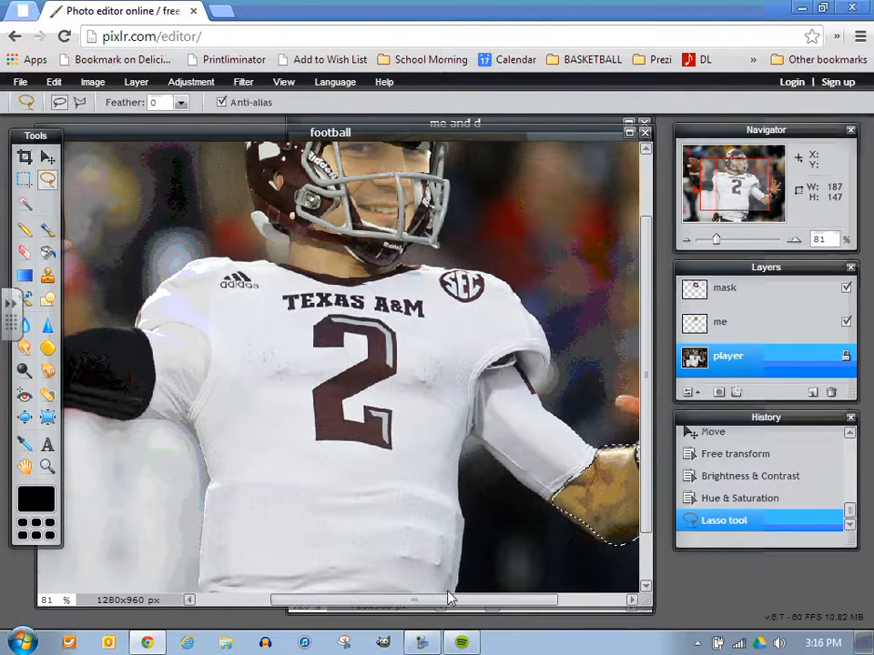
{"action": "key", "text": "ctrl+z"}
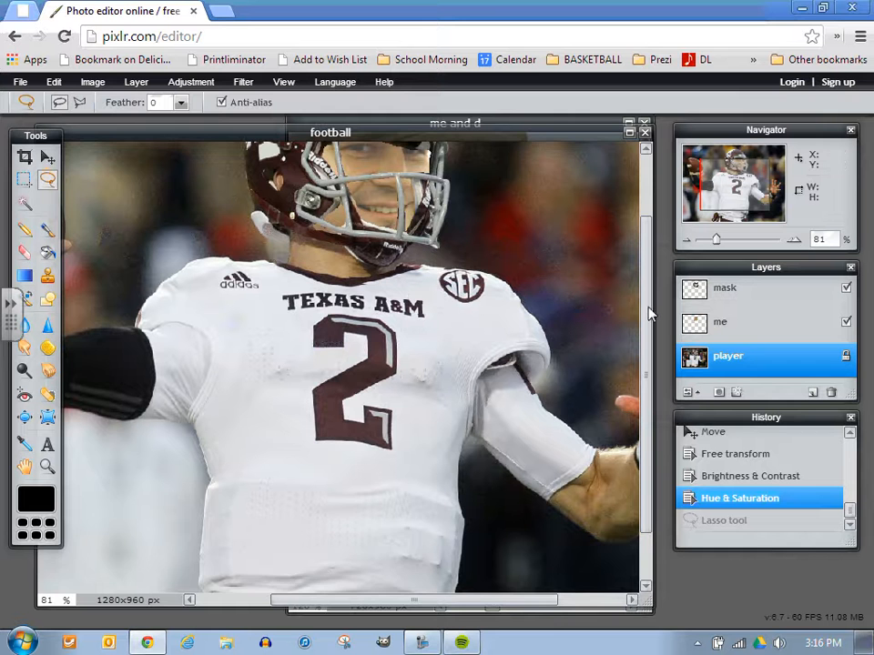
Step: Lasso the player's white jersey with both sleeves and try a brightness change on it, cancelling the adjustment
{"action": "left_click_drag", "start_coordinate": [650, 302], "coordinate": [649, 339]}
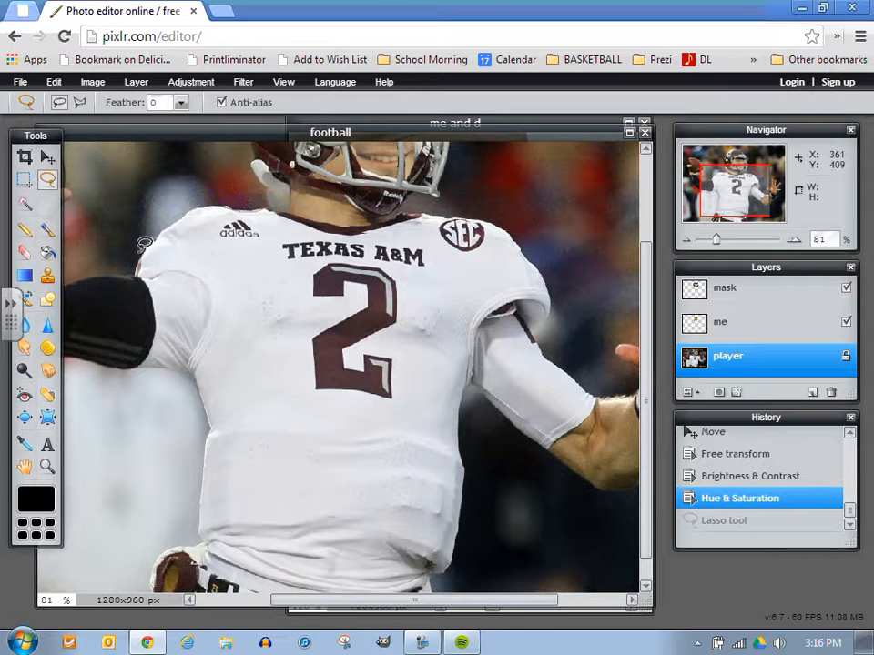
{"action": "mouse_move", "coordinate": [140, 247]}
{"action": "left_mouse_down"}
{"action": "mouse_move", "coordinate": [148, 331]}
{"action": "mouse_move", "coordinate": [202, 397]}
{"action": "mouse_move", "coordinate": [208, 551]}
{"action": "mouse_move", "coordinate": [264, 573]}
{"action": "mouse_move", "coordinate": [377, 586]}
{"action": "mouse_move", "coordinate": [437, 581]}
{"action": "mouse_move", "coordinate": [454, 541]}
{"action": "mouse_move", "coordinate": [470, 373]}
{"action": "mouse_move", "coordinate": [508, 396]}
{"action": "mouse_move", "coordinate": [527, 434]}
{"action": "mouse_move", "coordinate": [565, 425]}
{"action": "mouse_move", "coordinate": [597, 376]}
{"action": "mouse_move", "coordinate": [551, 350]}
{"action": "mouse_move", "coordinate": [523, 293]}
{"action": "mouse_move", "coordinate": [542, 292]}
{"action": "mouse_move", "coordinate": [530, 243]}
{"action": "mouse_move", "coordinate": [497, 210]}
{"action": "mouse_move", "coordinate": [267, 198]}
{"action": "mouse_move", "coordinate": [164, 228]}
{"action": "left_mouse_up"}
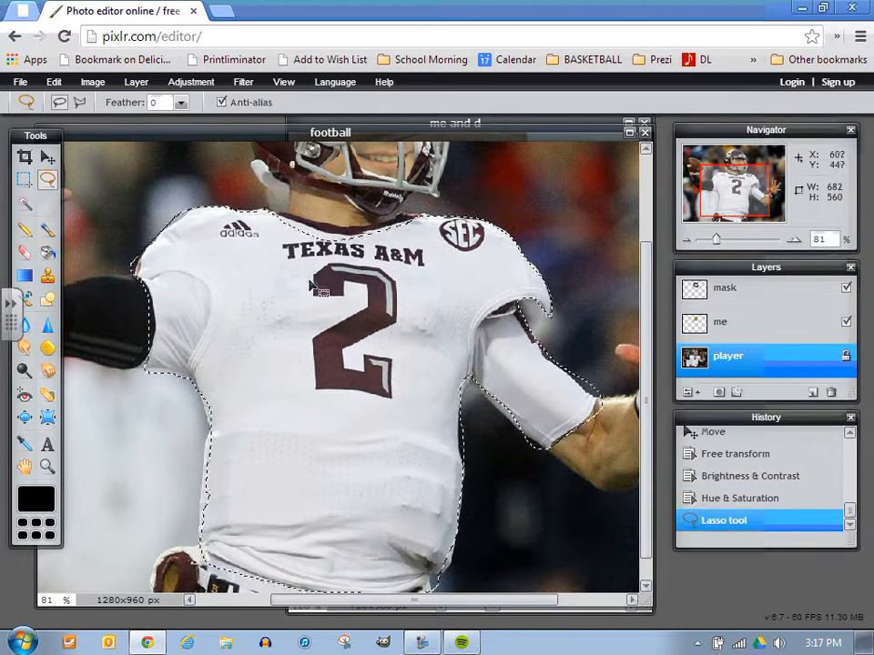
{"action": "left_click", "coordinate": [185, 84]}
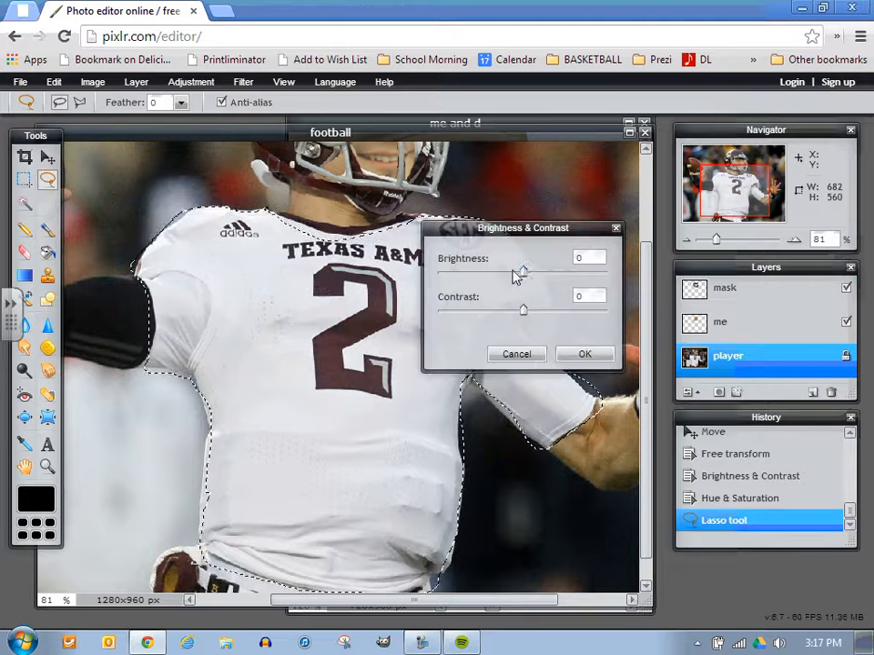
{"action": "left_click_drag", "start_coordinate": [521, 272], "coordinate": [538, 341]}
{"action": "left_click", "coordinate": [526, 356]}
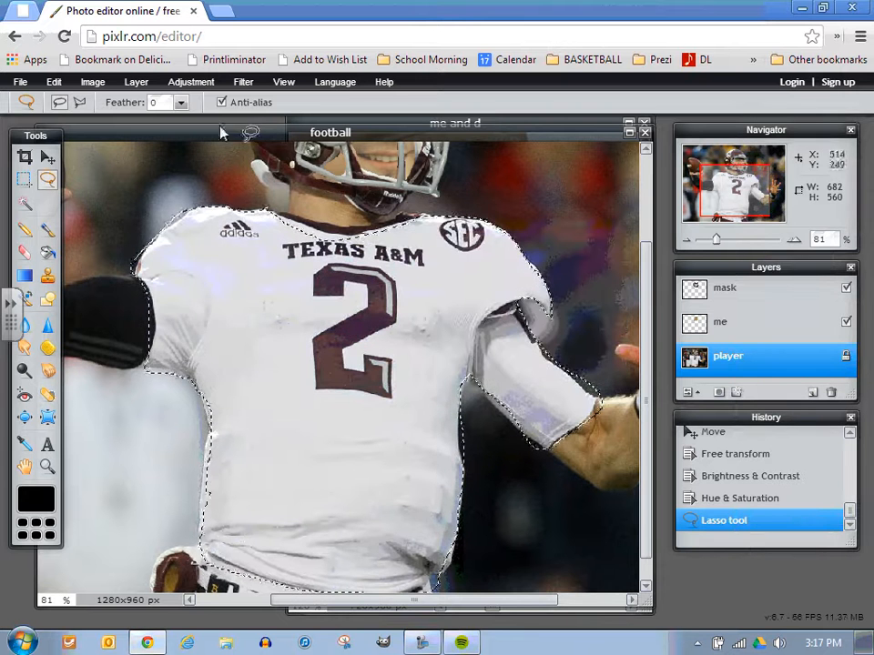
Step: Try changing the hue, saturation and lightness of the selected jersey and cancel the adjustment
{"action": "left_click", "coordinate": [192, 83]}
{"action": "left_click", "coordinate": [192, 117]}
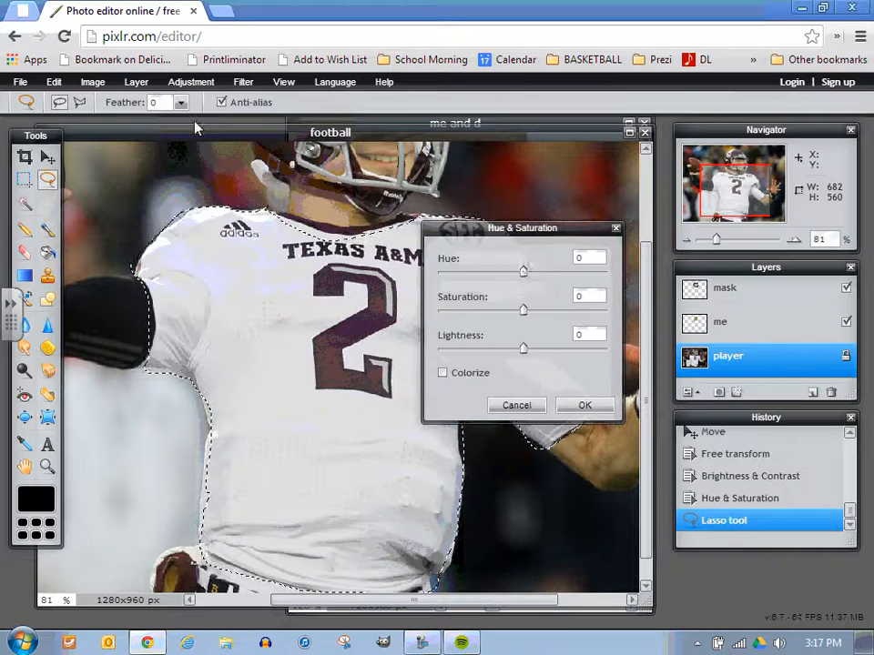
{"action": "left_click_drag", "start_coordinate": [522, 272], "coordinate": [587, 282]}
{"action": "left_click_drag", "start_coordinate": [524, 310], "coordinate": [489, 311]}
{"action": "mouse_move", "coordinate": [528, 353]}
{"action": "left_mouse_down"}
{"action": "mouse_move", "coordinate": [491, 353]}
{"action": "mouse_move", "coordinate": [560, 356]}
{"action": "mouse_move", "coordinate": [493, 354]}
{"action": "mouse_move", "coordinate": [525, 353]}
{"action": "left_mouse_up"}
{"action": "left_click", "coordinate": [515, 406]}
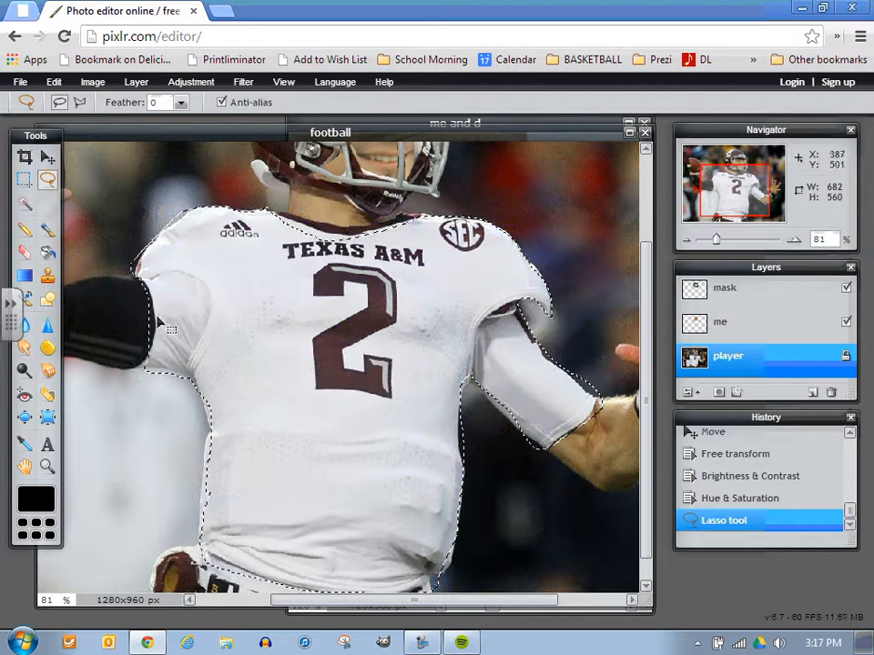
Step: Undo the lasso selection around the jersey
{"action": "left_click_drag", "start_coordinate": [646, 318], "coordinate": [643, 225]}
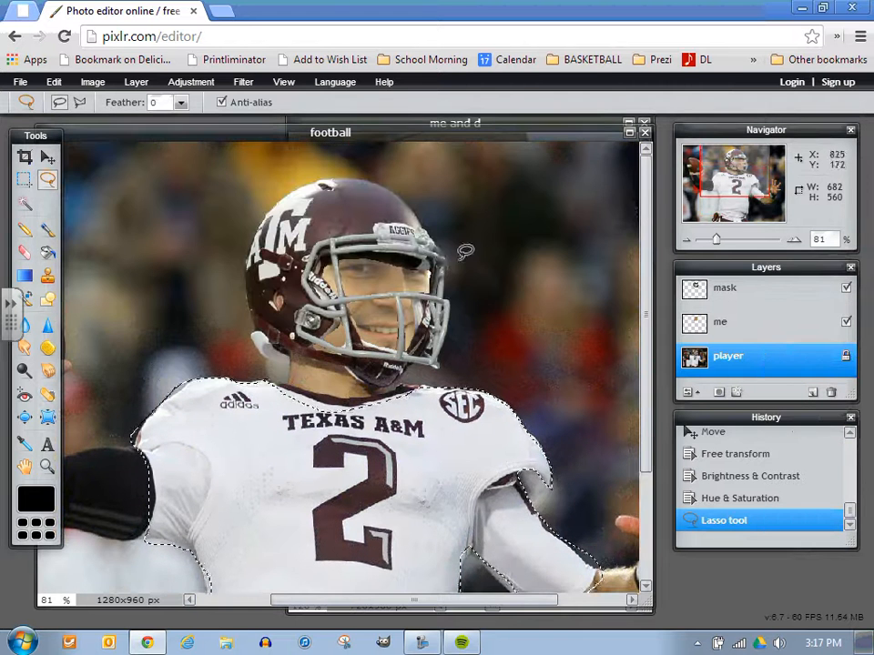
{"action": "key", "text": "ctrl+z"}
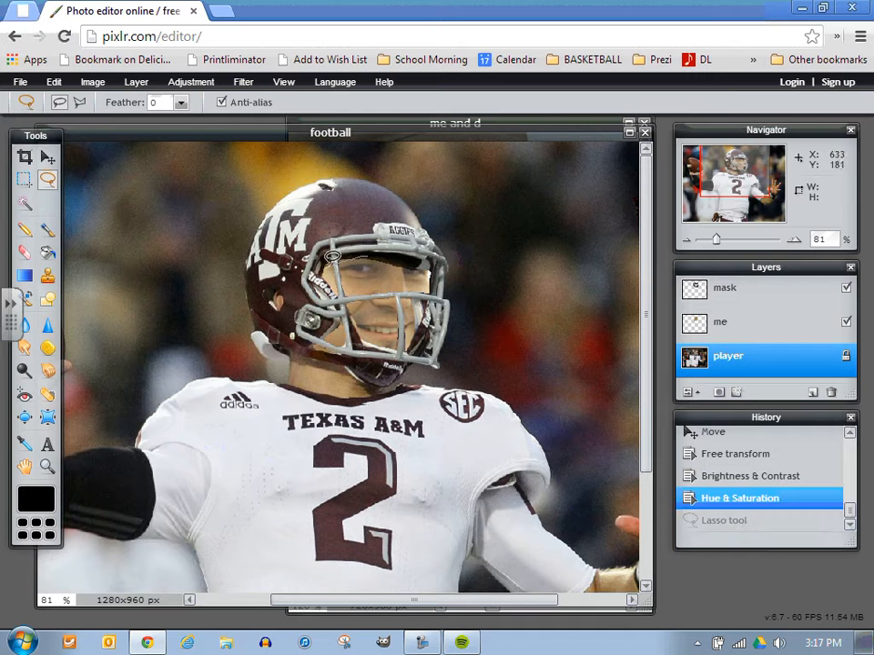
Step: Lasso the player's helmet shell and try shifting its hue to -25 and saturation to -51, cancelling the adjustment
{"action": "mouse_move", "coordinate": [314, 338]}
{"action": "left_mouse_down"}
{"action": "mouse_move", "coordinate": [264, 314]}
{"action": "mouse_move", "coordinate": [254, 227]}
{"action": "left_mouse_up"}
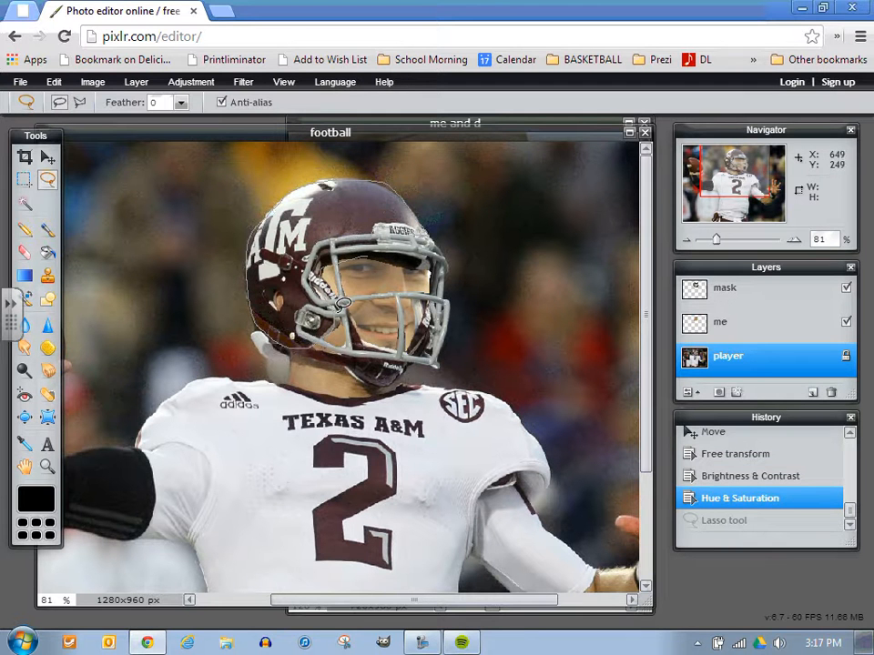
{"action": "left_click_drag", "start_coordinate": [343, 303], "coordinate": [345, 303]}
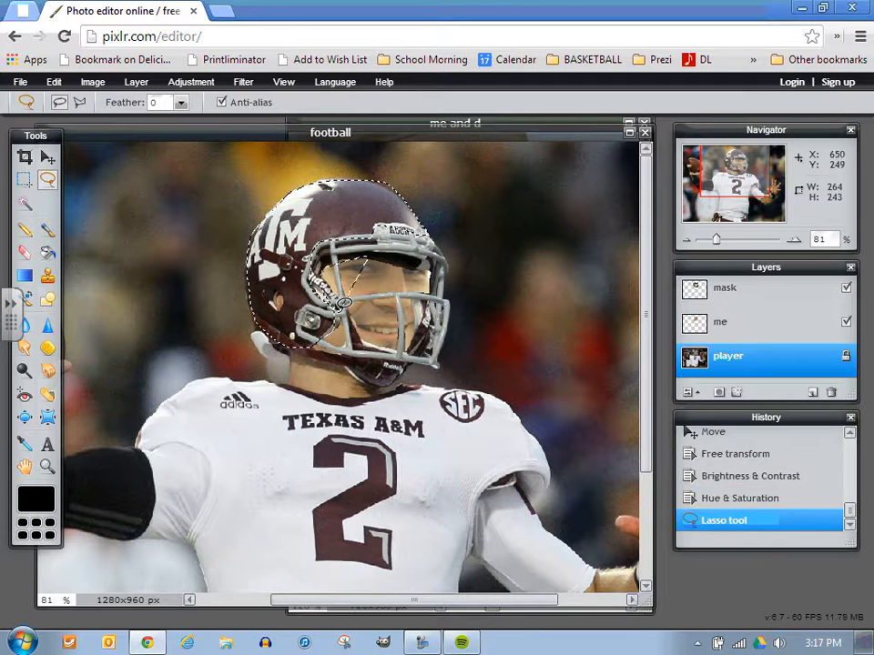
{"action": "left_click", "coordinate": [200, 84]}
{"action": "left_click", "coordinate": [210, 119]}
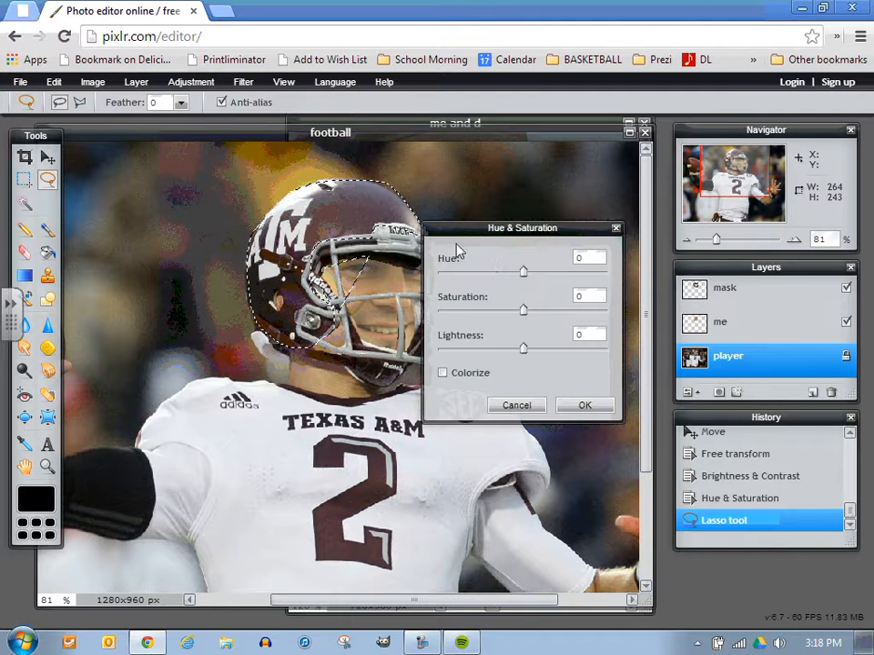
{"action": "left_click_drag", "start_coordinate": [522, 276], "coordinate": [466, 278]}
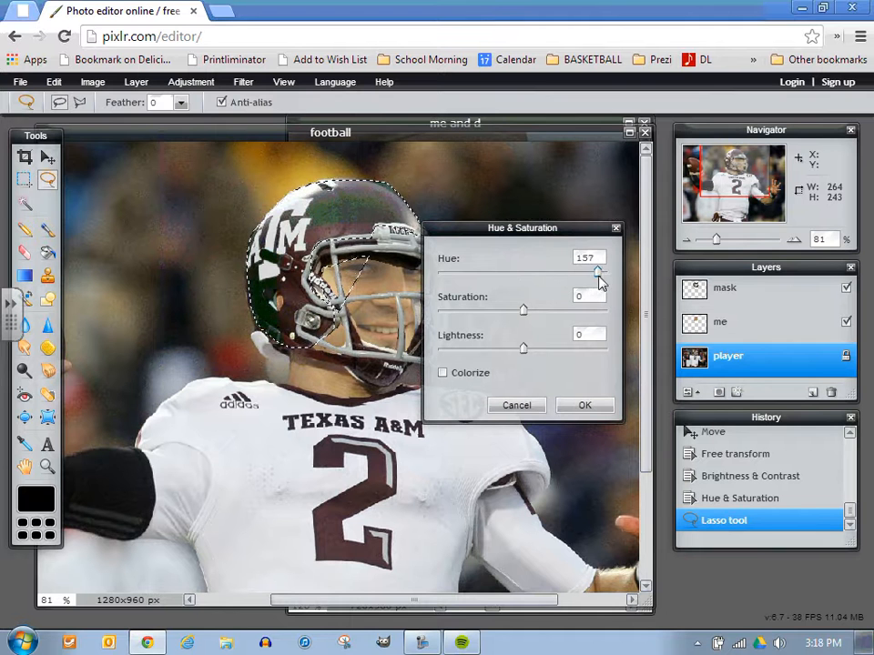
{"action": "left_click_drag", "start_coordinate": [600, 283], "coordinate": [479, 314]}
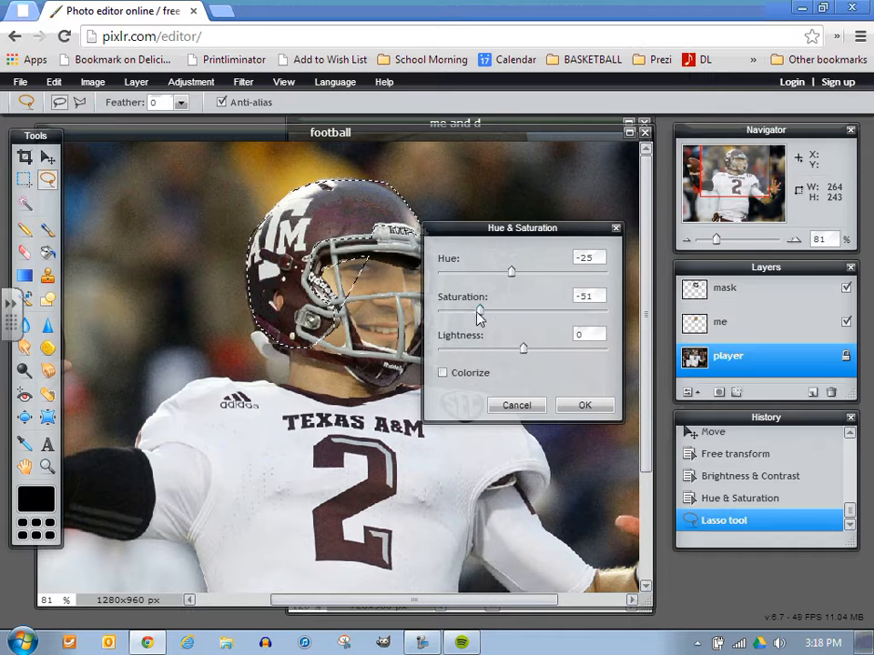
{"action": "left_click", "coordinate": [517, 406]}
Step: Try a color balance of red 96, green 51 and blue 38 on the selected helmet, cancel it and deselect everything
{"action": "left_click", "coordinate": [191, 82]}
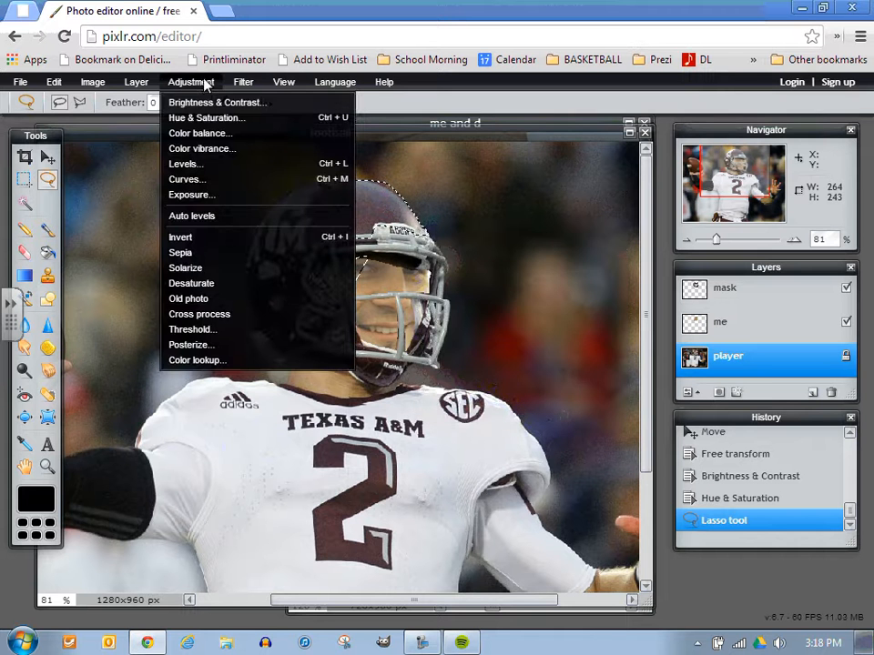
{"action": "left_click", "coordinate": [217, 134]}
{"action": "left_click_drag", "start_coordinate": [524, 277], "coordinate": [607, 285]}
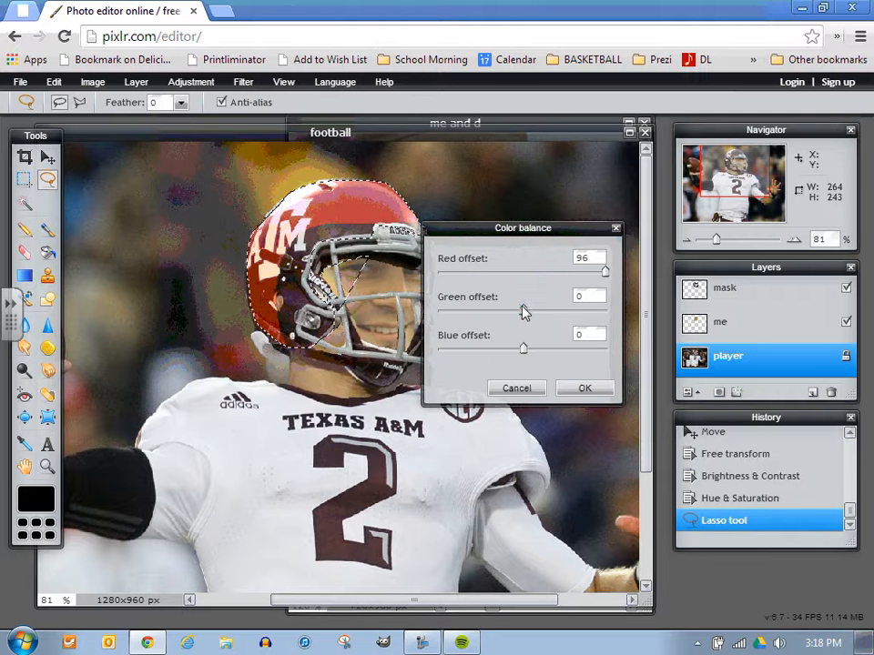
{"action": "left_click_drag", "start_coordinate": [523, 310], "coordinate": [567, 314]}
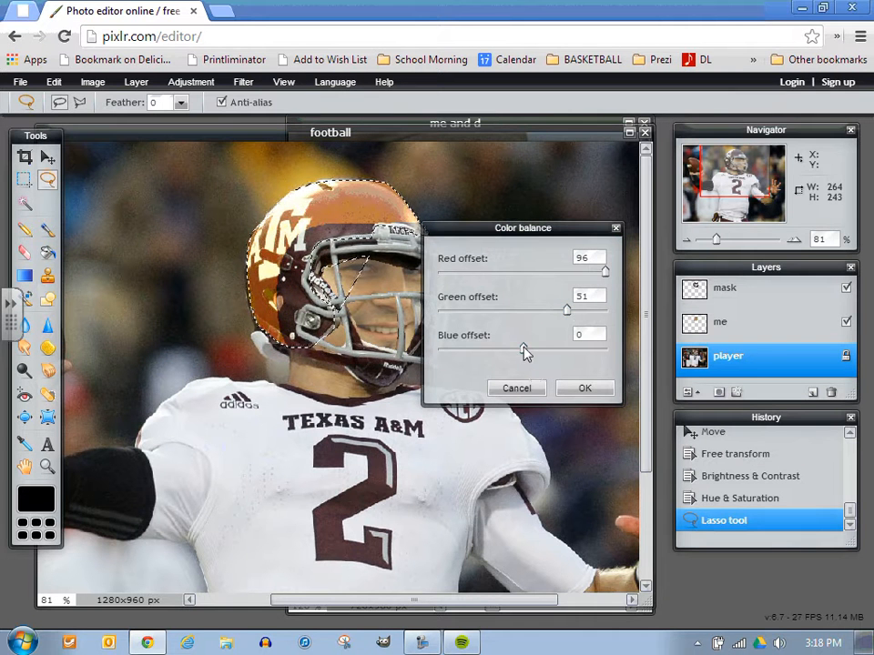
{"action": "left_click_drag", "start_coordinate": [524, 352], "coordinate": [555, 351]}
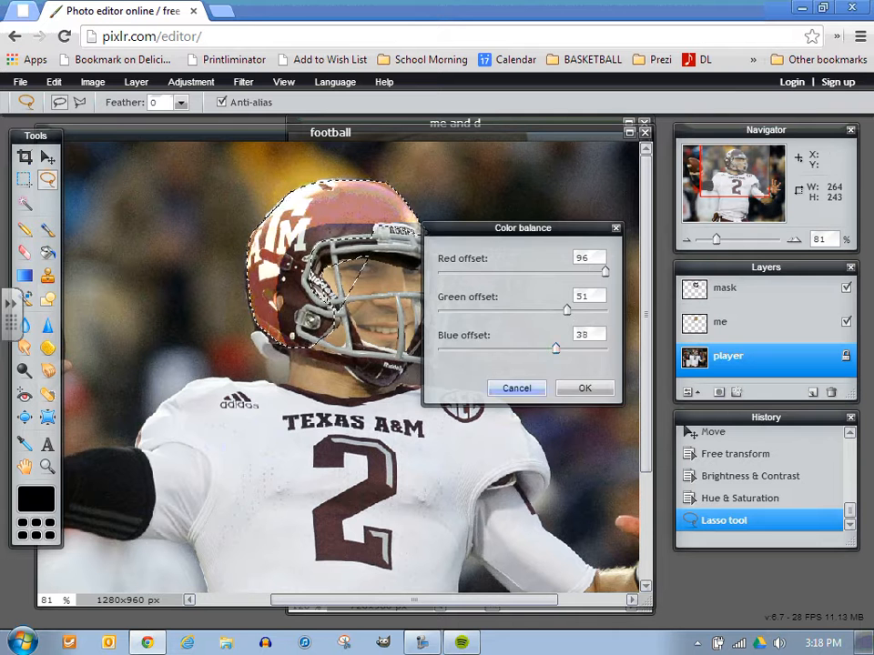
{"action": "left_click", "coordinate": [517, 389]}
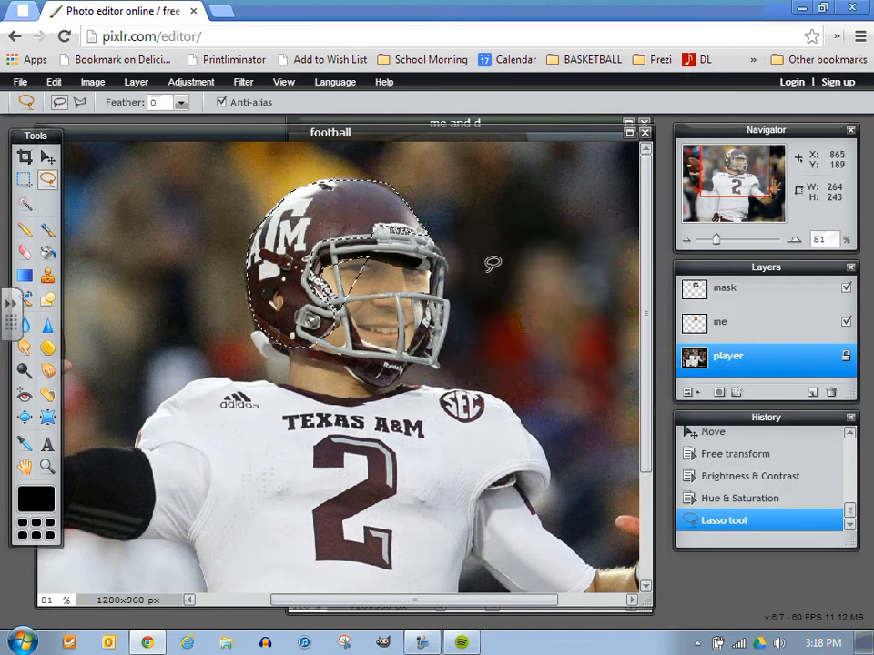
{"action": "key", "text": "ctrl+d"}
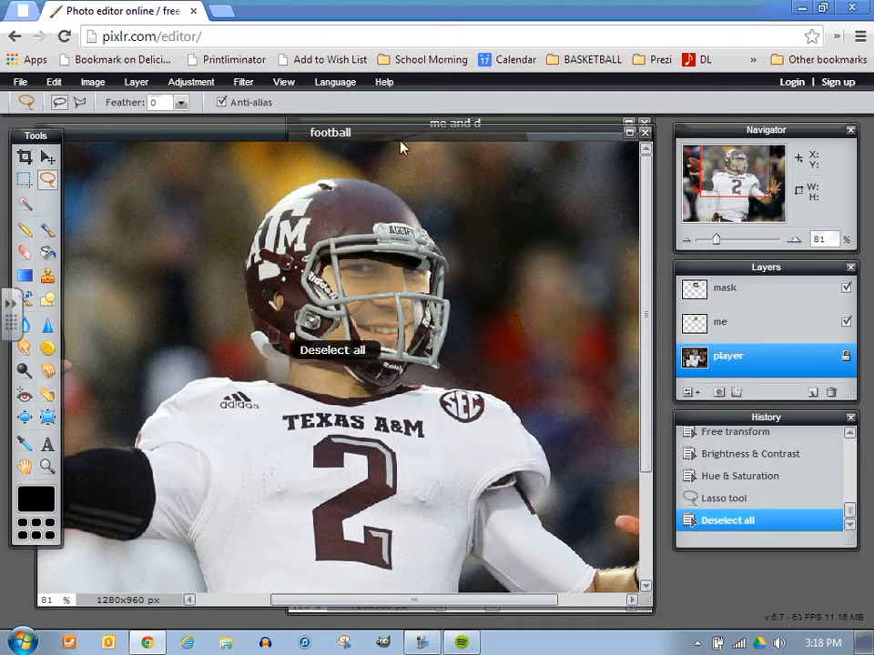
{"action": "left_click", "coordinate": [192, 82]}
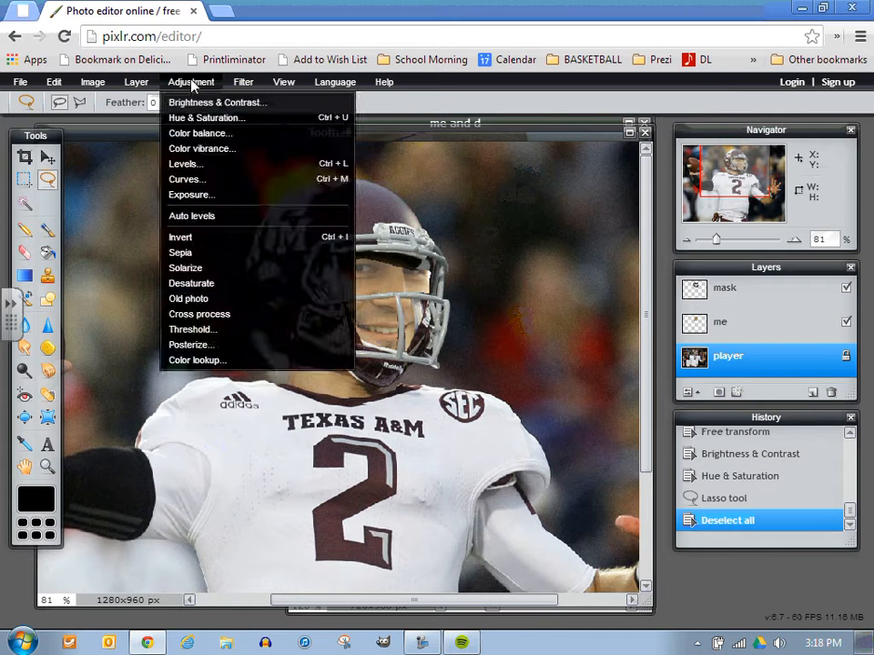
{"action": "left_click", "coordinate": [193, 83]}
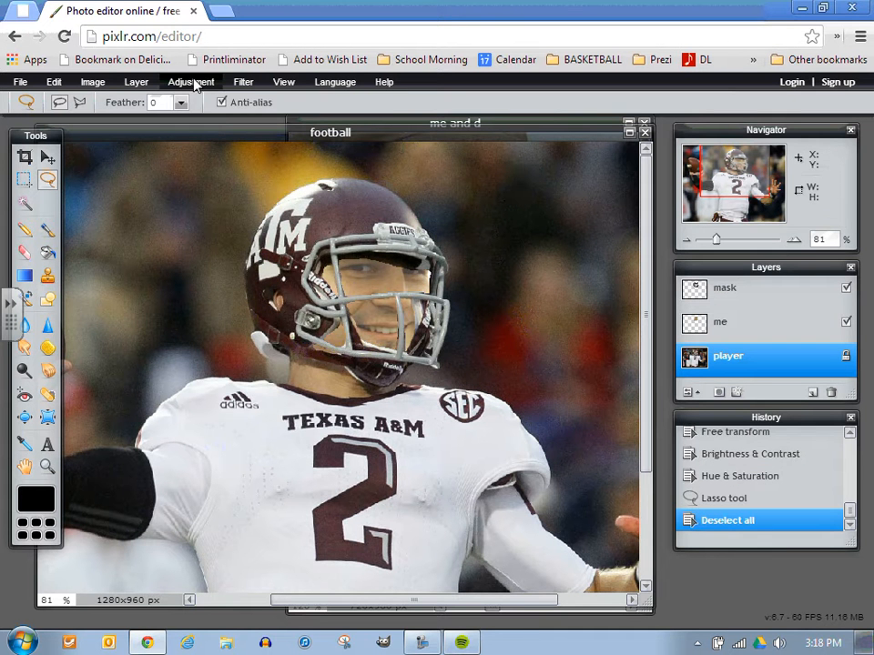